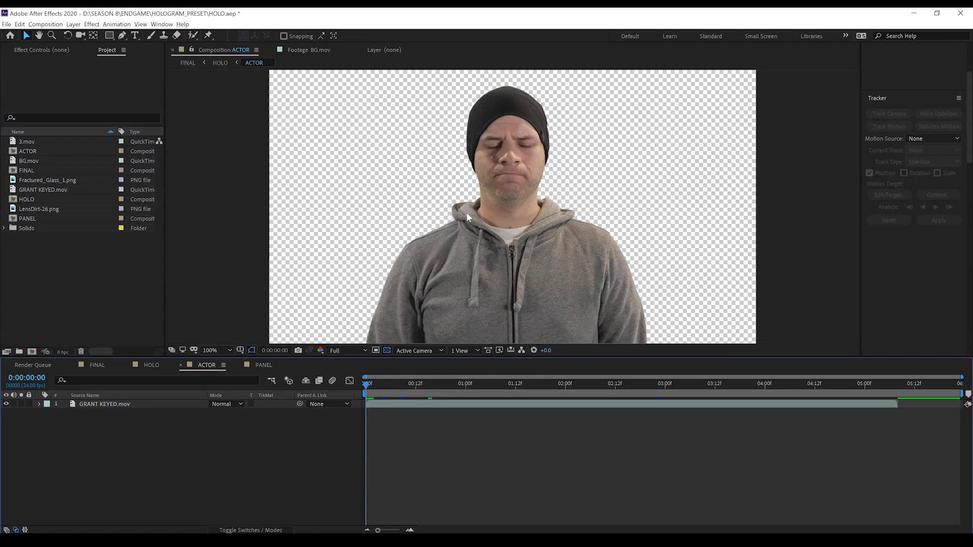
- Look through the HOLO and FINAL compositions to examine how the actor footage is used
{"action": "left_click", "coordinate": [152, 366]}
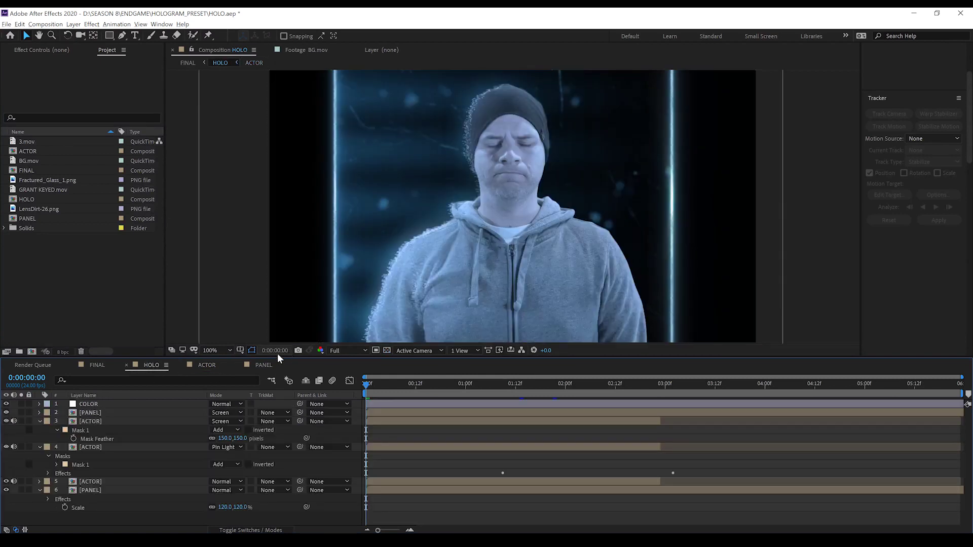
{"action": "left_click", "coordinate": [97, 365]}
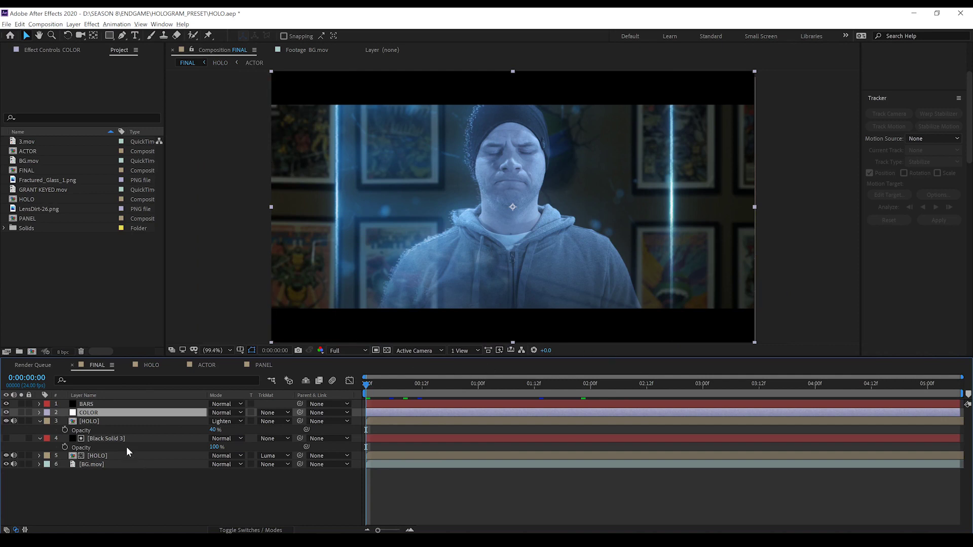
{"action": "key", "text": "ctrl+shift+a"}
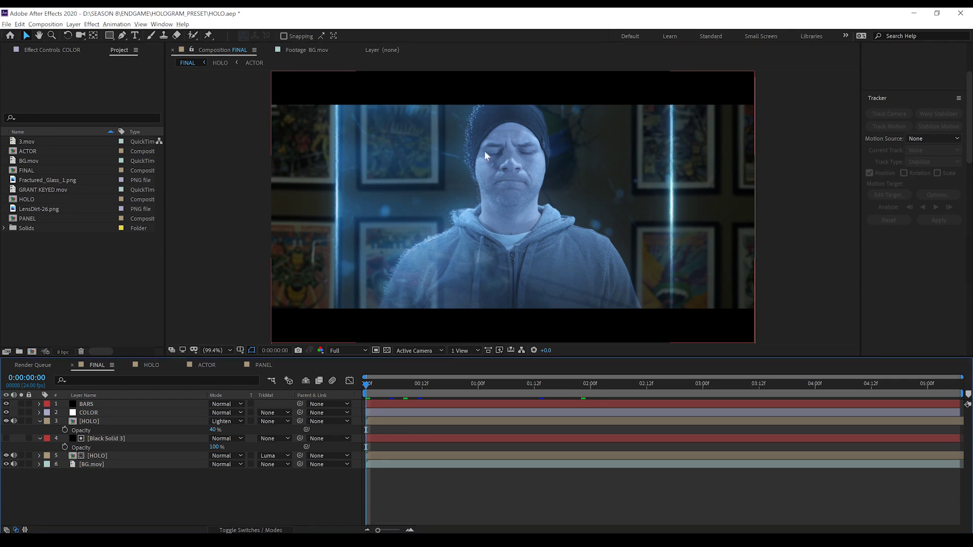
- In the ACTOR composition, hide the existing keyed footage layer, preview 3.mov and add it as a new layer above
{"action": "left_click", "coordinate": [208, 364]}
{"action": "left_click", "coordinate": [6, 404]}
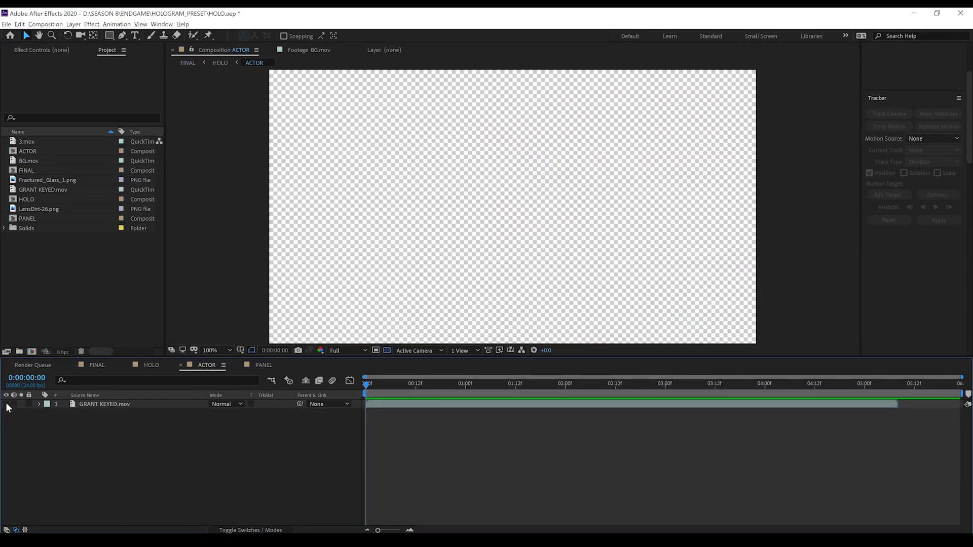
{"action": "left_click", "coordinate": [28, 142]}
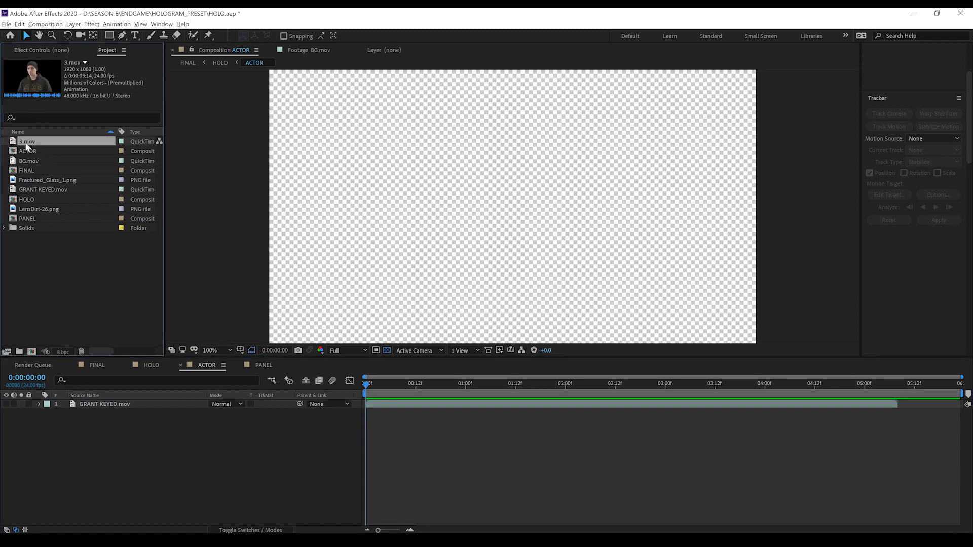
{"action": "double_click", "coordinate": [28, 142]}
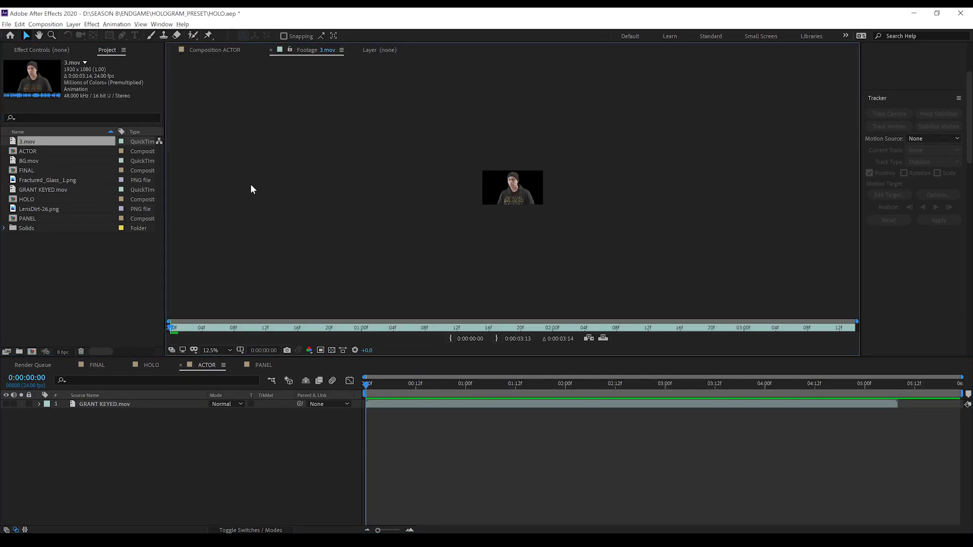
{"action": "scroll", "coordinate": [485, 191], "scroll_direction": "up", "scroll_amount": 6}
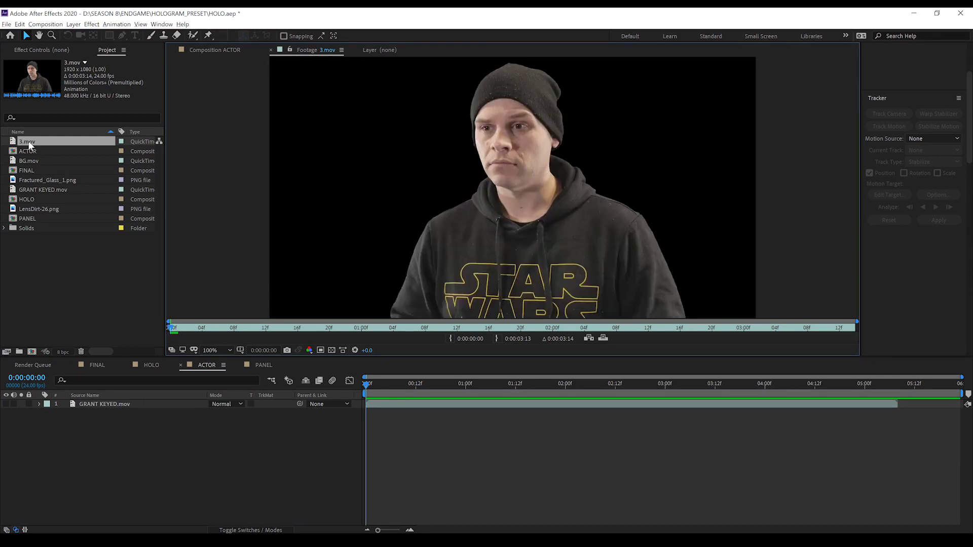
{"action": "left_click", "coordinate": [106, 404]}
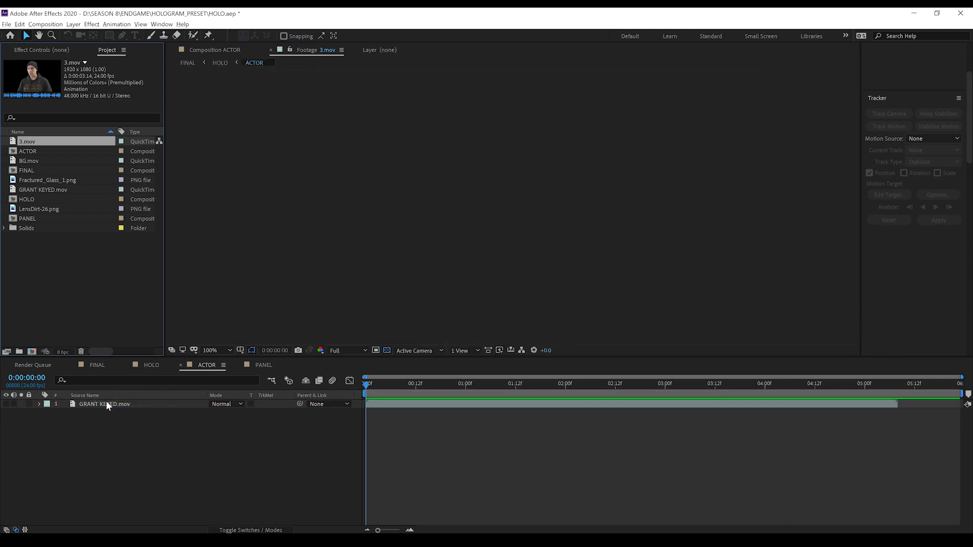
{"action": "key", "text": "ctrl+/"}
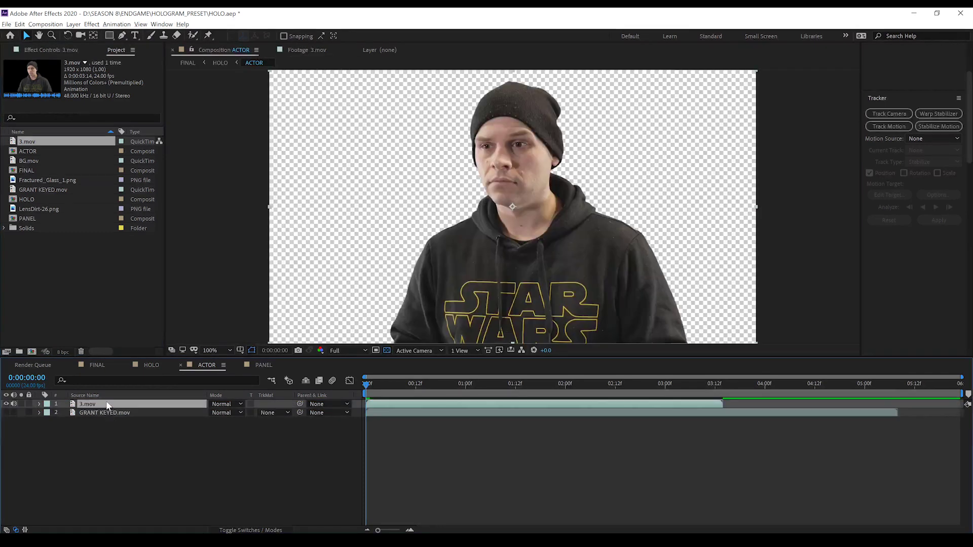
- Check the replacement footage in the FINAL, ACTOR and HOLO compositions
{"action": "left_click", "coordinate": [98, 365]}
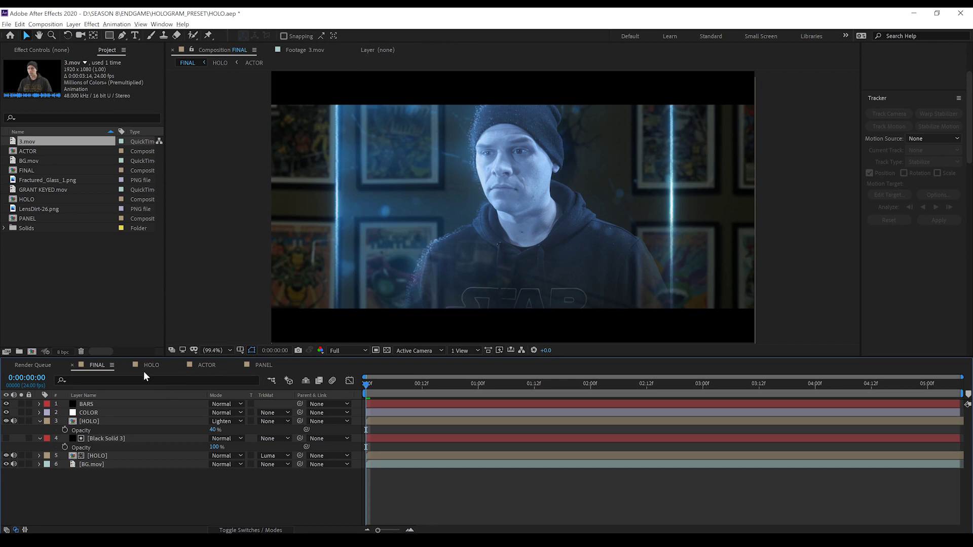
{"action": "left_click", "coordinate": [206, 365]}
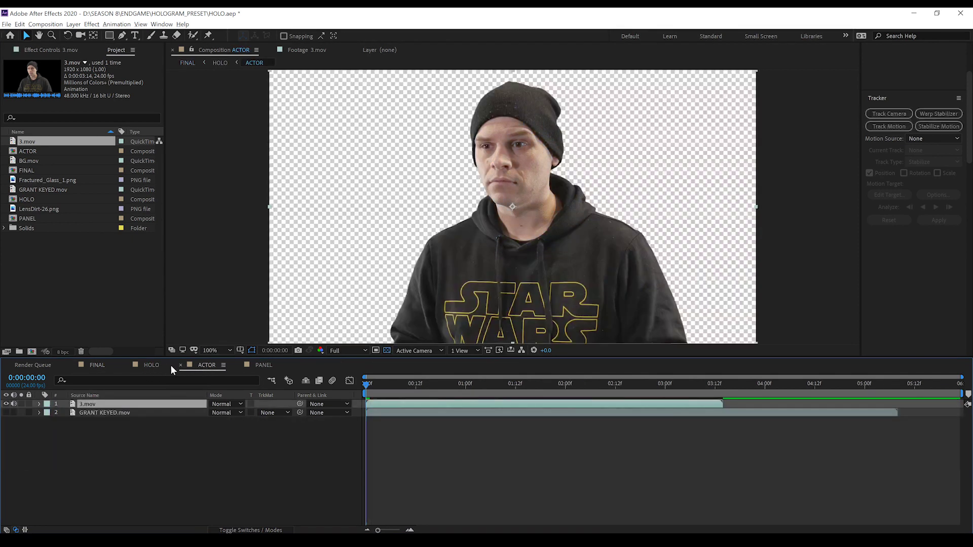
{"action": "left_click", "coordinate": [151, 365]}
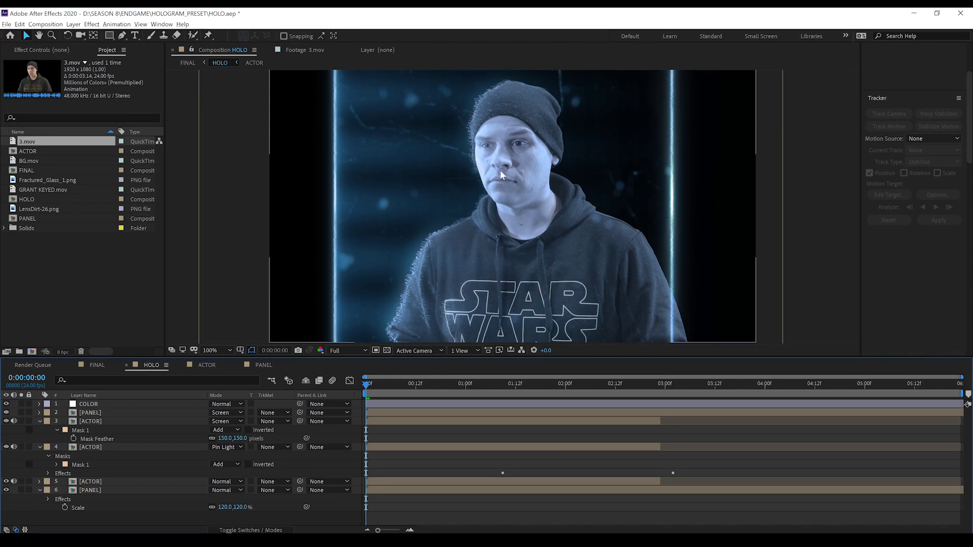
- Move all three ACTOR layers in the HOLO composition together to position 841, 540
{"action": "left_click", "coordinate": [91, 421]}
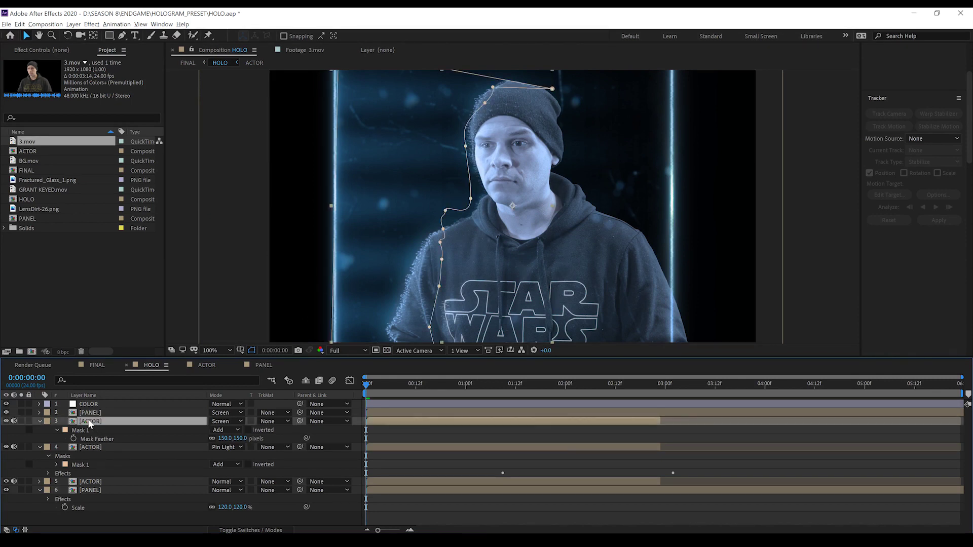
{"action": "left_click", "coordinate": [92, 445], "text": "ctrl"}
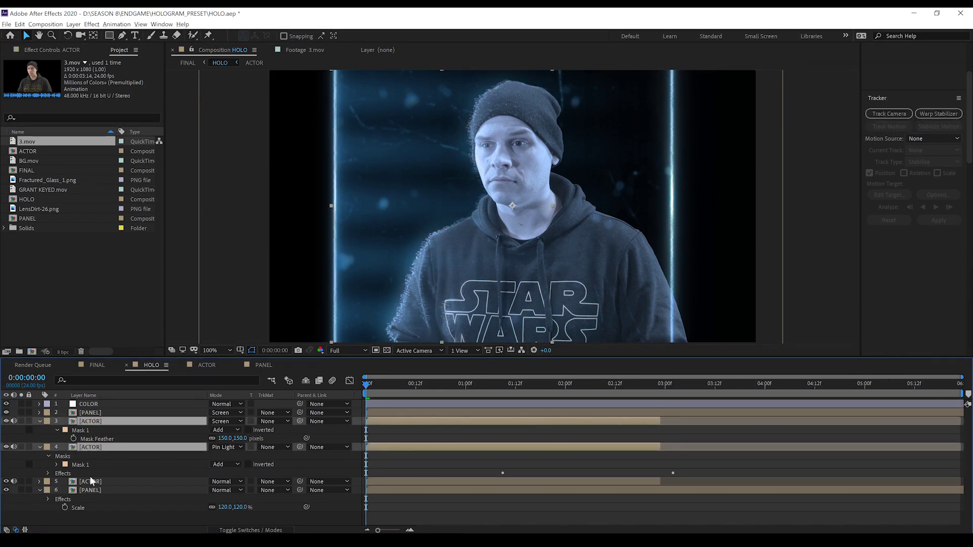
{"action": "left_click", "coordinate": [91, 482], "text": "ctrl"}
{"action": "key", "text": "p"}
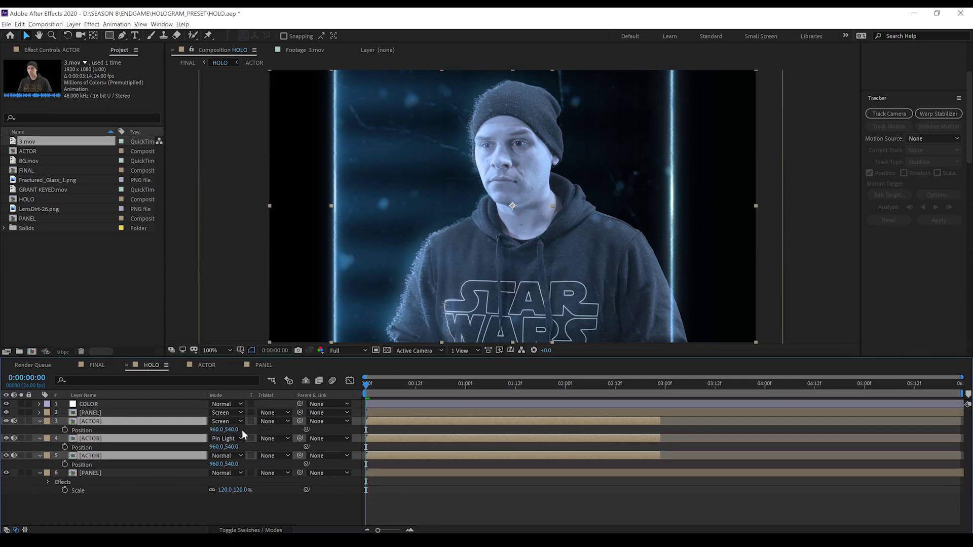
{"action": "left_click_drag", "start_coordinate": [214, 430], "coordinate": [150, 424]}
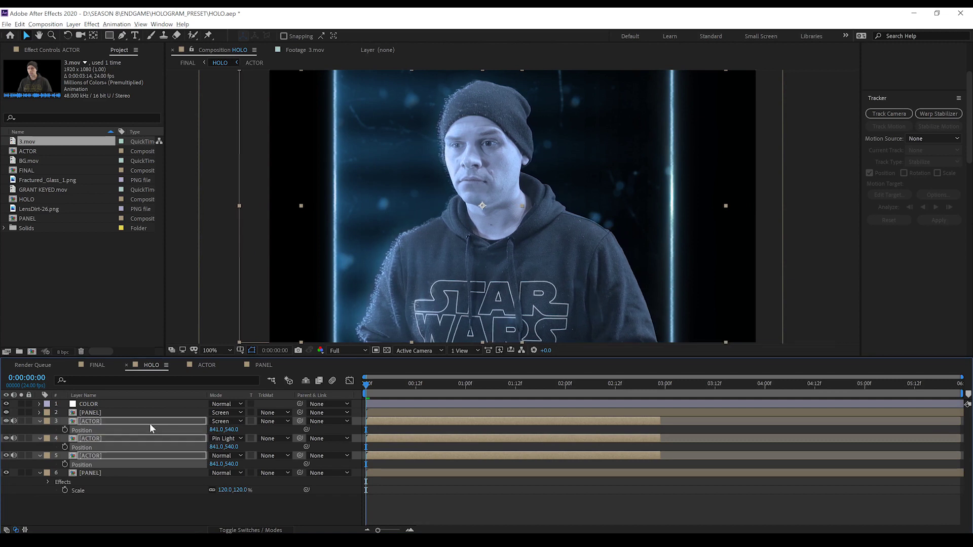
{"action": "left_click", "coordinate": [403, 502]}
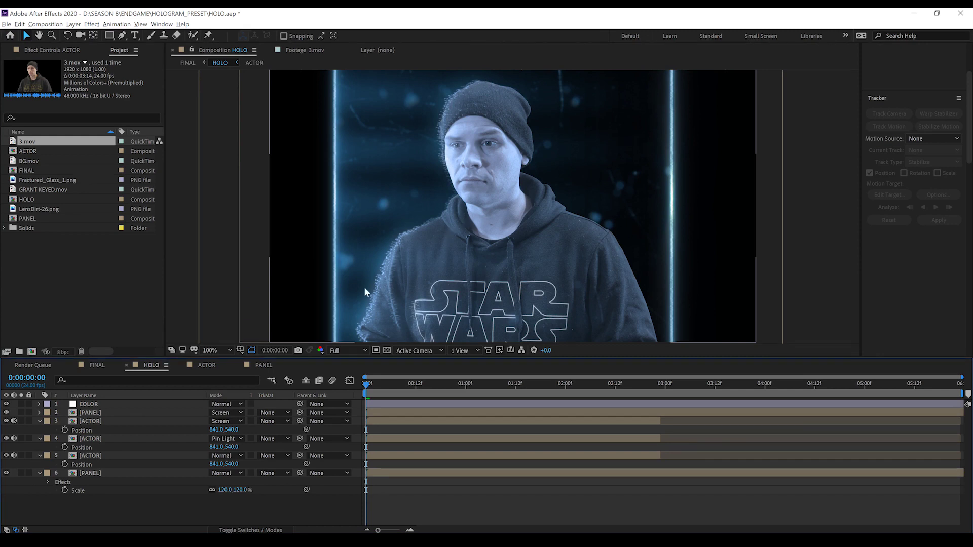
- Delete Mask 1 from the Screen and Pin Light ACTOR layers and hide both layers
{"action": "left_click", "coordinate": [92, 421]}
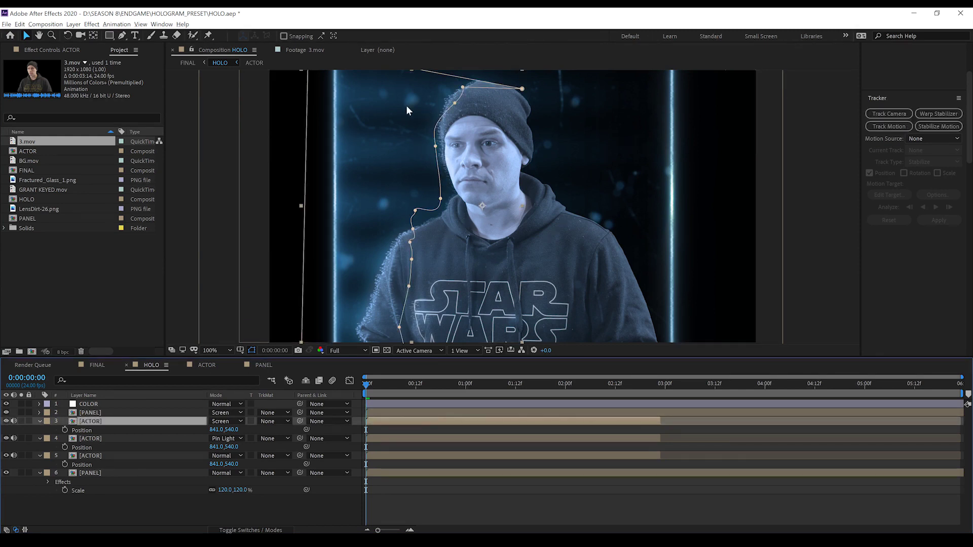
{"action": "left_click", "coordinate": [96, 436], "text": "shift"}
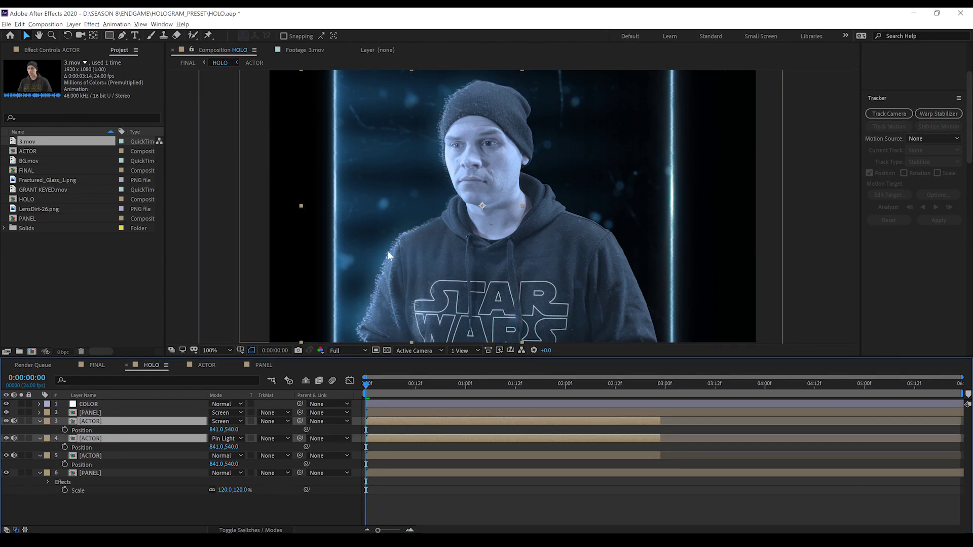
{"action": "key", "text": "m"}
{"action": "left_click", "coordinate": [78, 432]}
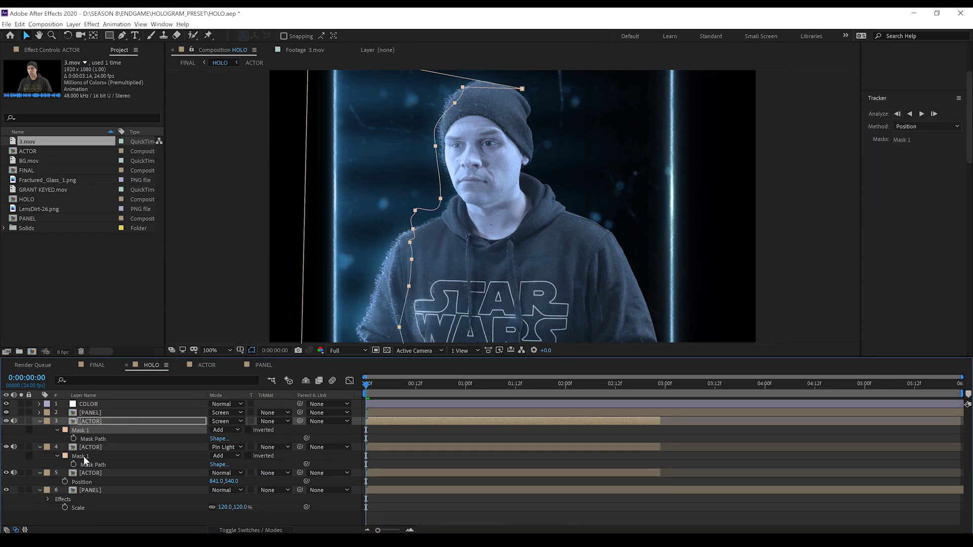
{"action": "left_click", "coordinate": [84, 456]}
{"action": "left_click", "coordinate": [78, 440], "text": "shift"}
{"action": "key", "text": "Delete"}
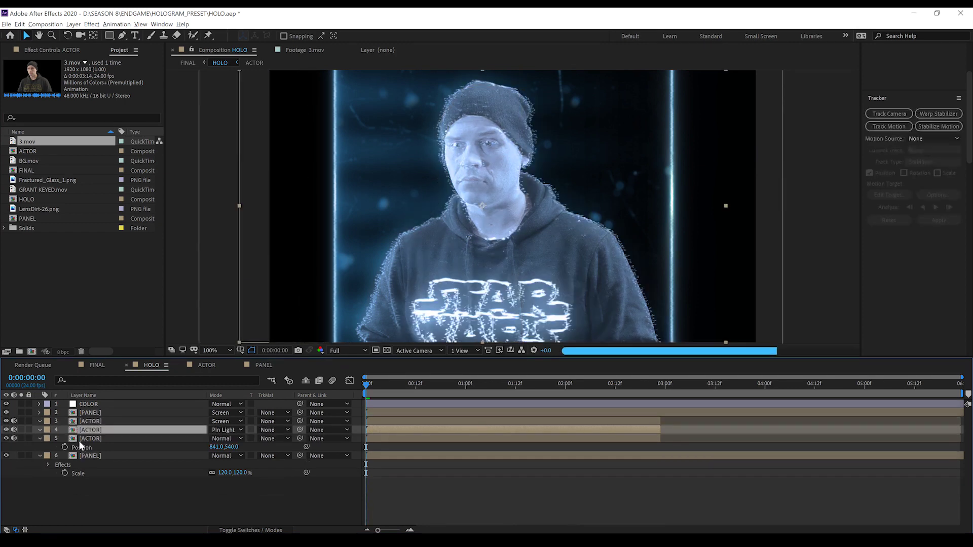
{"action": "left_click", "coordinate": [6, 430]}
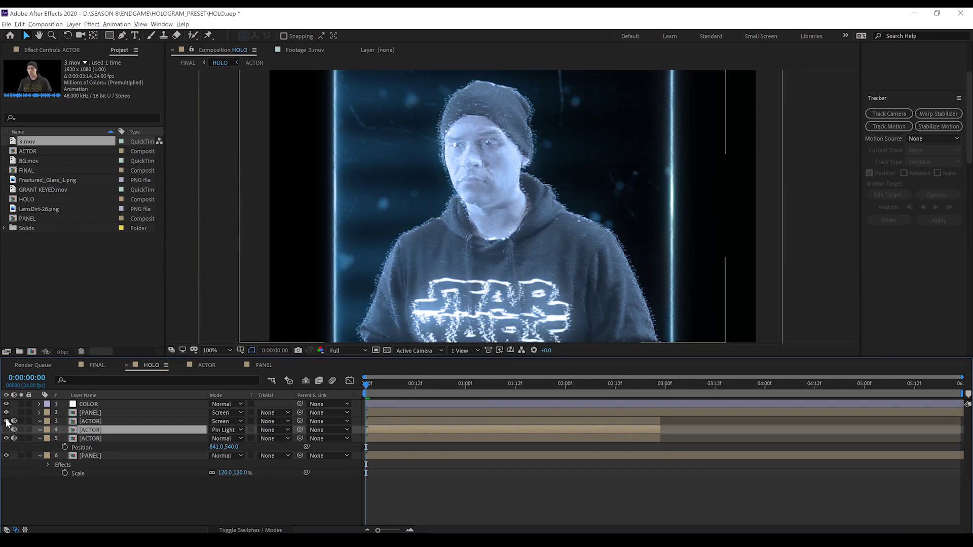
{"action": "left_click", "coordinate": [6, 421]}
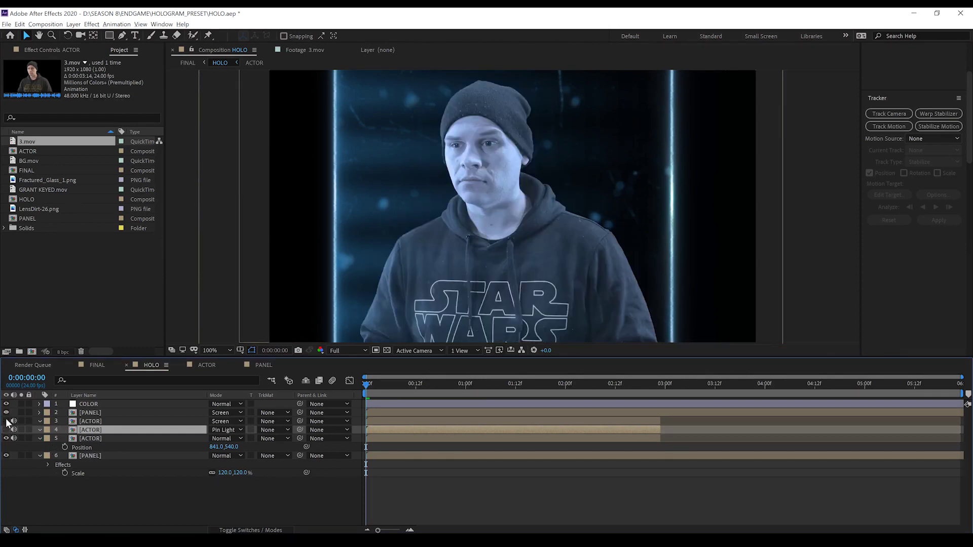
- Draw a closed Pen mask on the Screen ACTOR layer, following the cap, hood and shoulder on the image's right side and looping around outside the body
{"action": "left_click", "coordinate": [93, 421]}
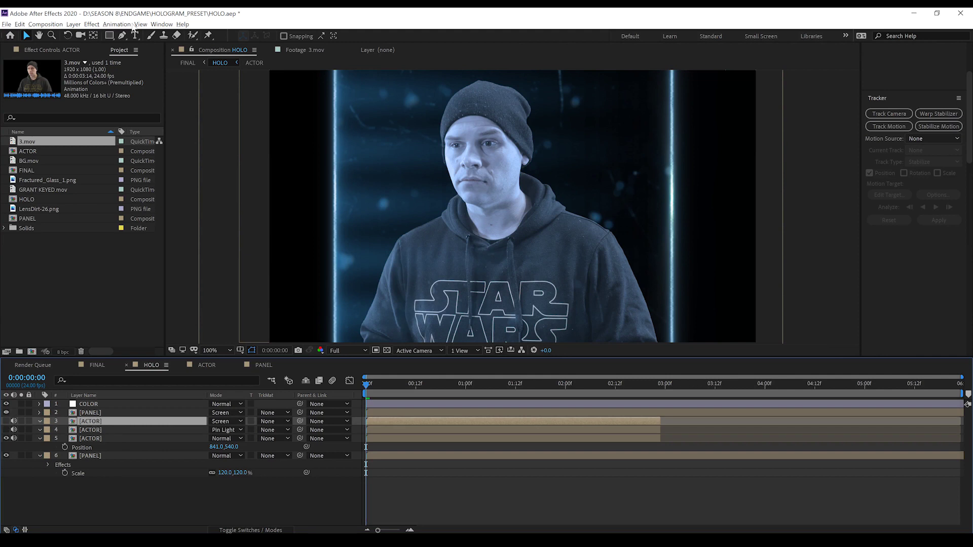
{"action": "left_click", "coordinate": [122, 36]}
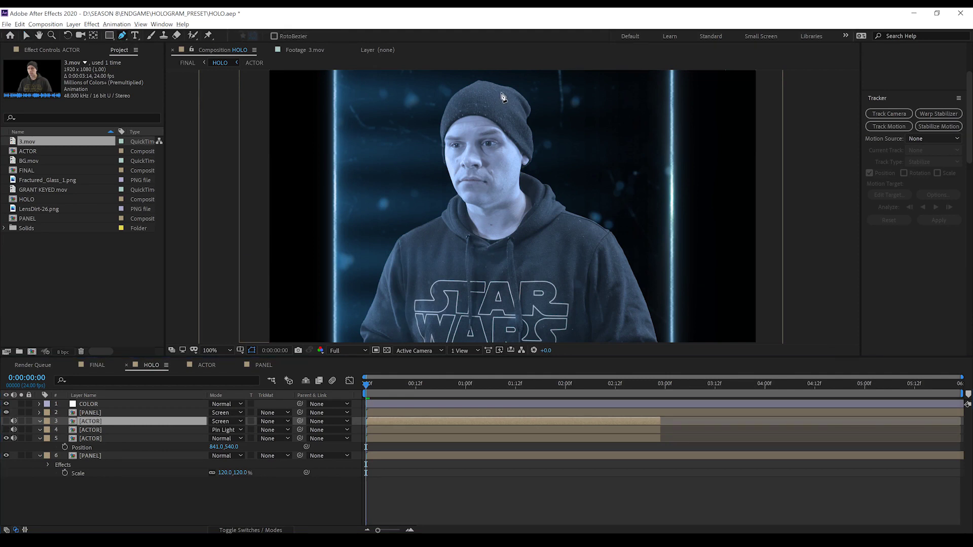
{"action": "left_click", "coordinate": [469, 76]}
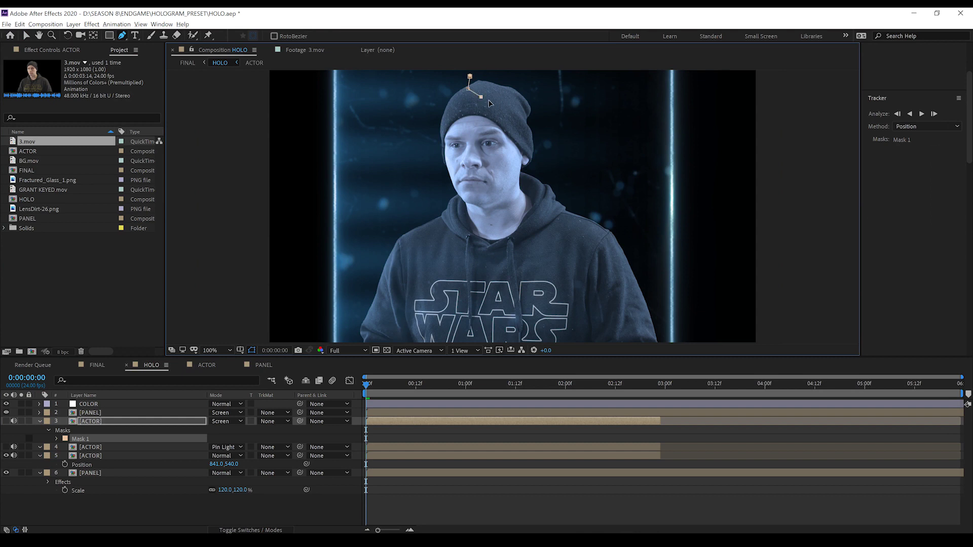
{"action": "left_click_drag", "start_coordinate": [489, 102], "coordinate": [497, 105]}
{"action": "left_click", "coordinate": [517, 122]}
{"action": "left_click", "coordinate": [521, 136]}
{"action": "left_click", "coordinate": [521, 147]}
{"action": "left_click", "coordinate": [514, 168]}
{"action": "left_click", "coordinate": [533, 191]}
{"action": "left_click", "coordinate": [542, 199]}
{"action": "left_click", "coordinate": [598, 244]}
{"action": "key", "text": "comma"}
{"action": "key", "text": "comma"}
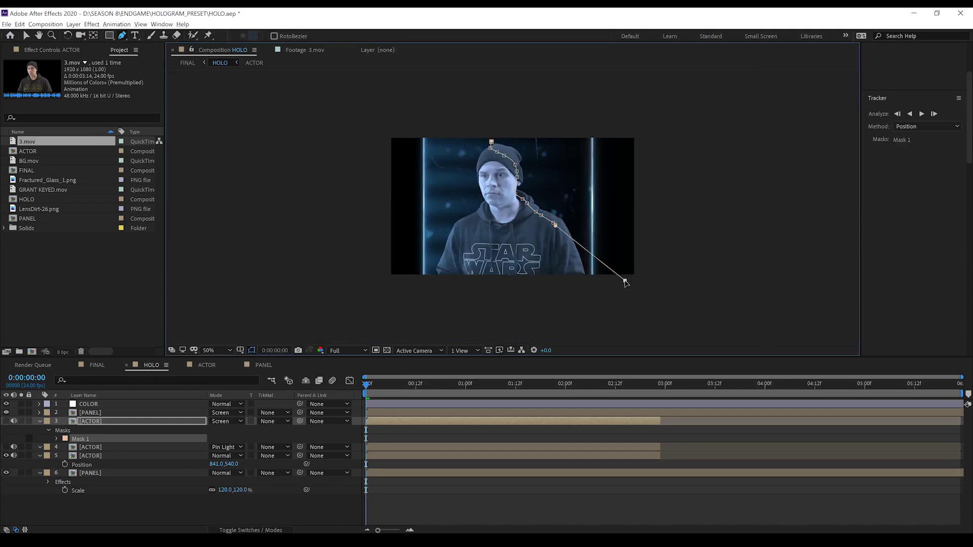
{"action": "left_click", "coordinate": [568, 245]}
{"action": "left_click", "coordinate": [573, 270]}
{"action": "left_click", "coordinate": [578, 289]}
{"action": "left_click", "coordinate": [604, 289]}
{"action": "left_click", "coordinate": [594, 193]}
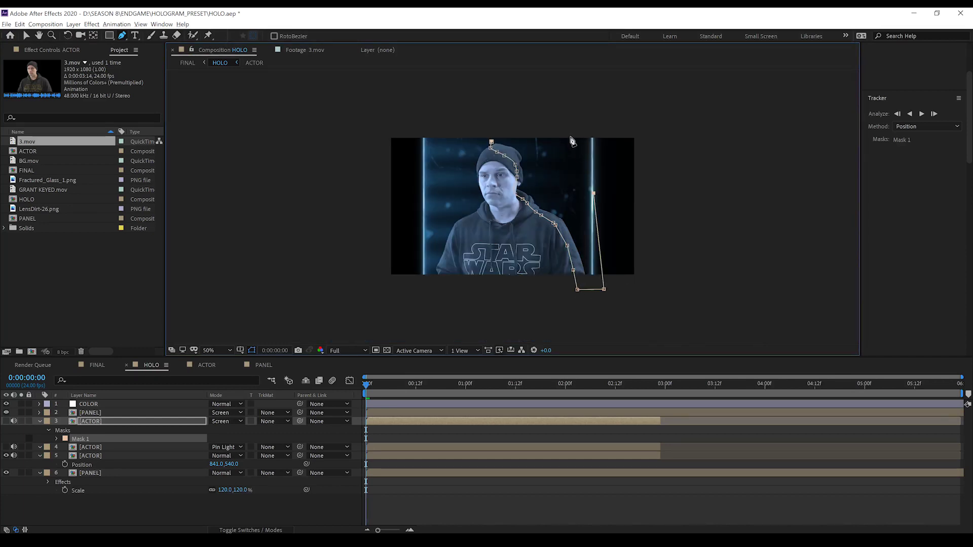
{"action": "left_click", "coordinate": [567, 134]}
{"action": "left_click", "coordinate": [531, 128]}
{"action": "left_click", "coordinate": [491, 143]}
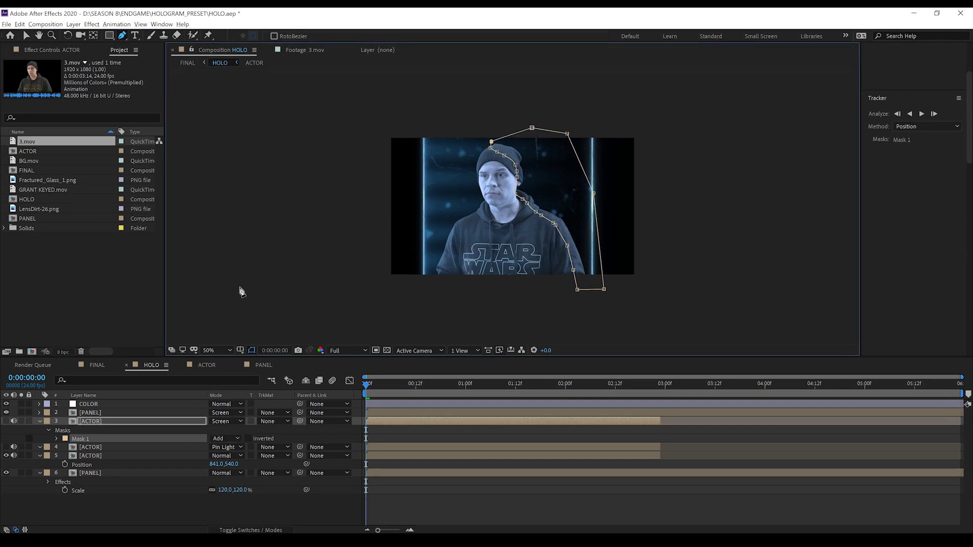
- Set the new mask's feather to 140 pixels and make the Screen ACTOR layer visible again
{"action": "key", "text": "f"}
{"action": "left_click", "coordinate": [233, 439]}
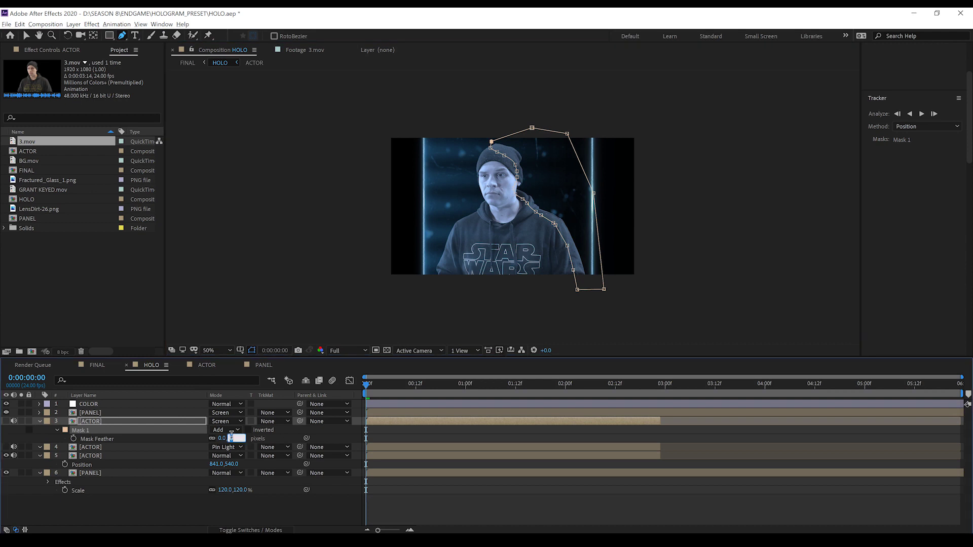
{"action": "type", "text": "140"}
{"action": "key", "text": "Return"}
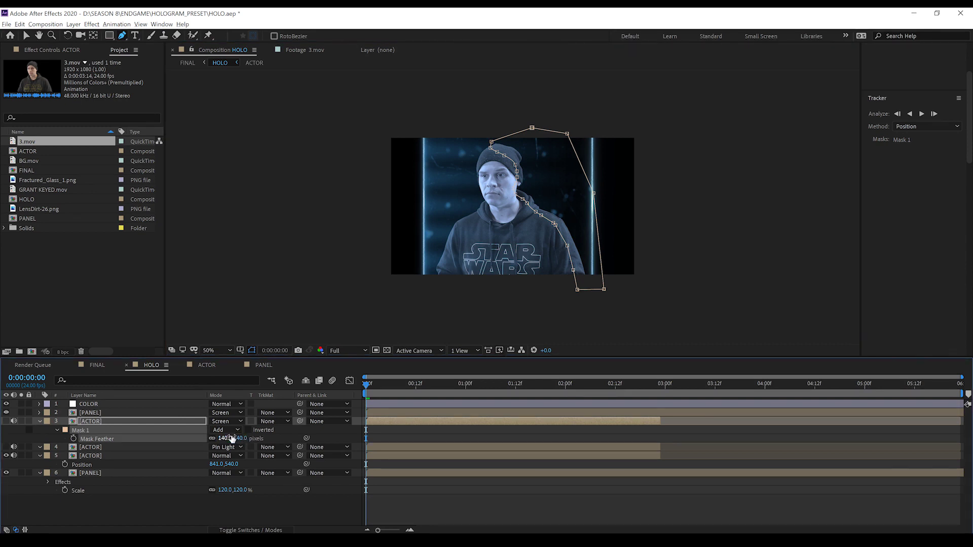
{"action": "left_click", "coordinate": [6, 422]}
{"action": "key", "text": "period"}
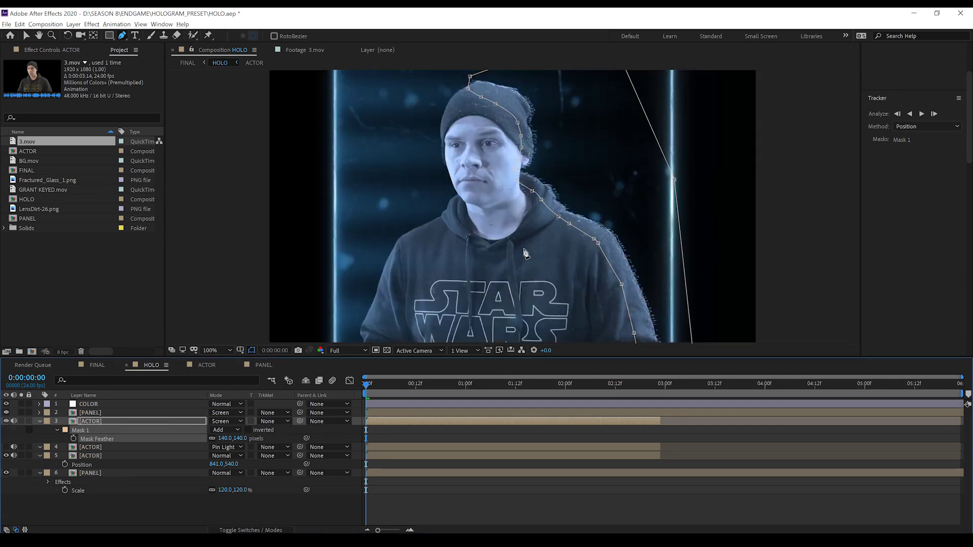
- Track Mask 1 of the Screen ACTOR layer so its path follows the actor through the clip
{"action": "left_click", "coordinate": [86, 421]}
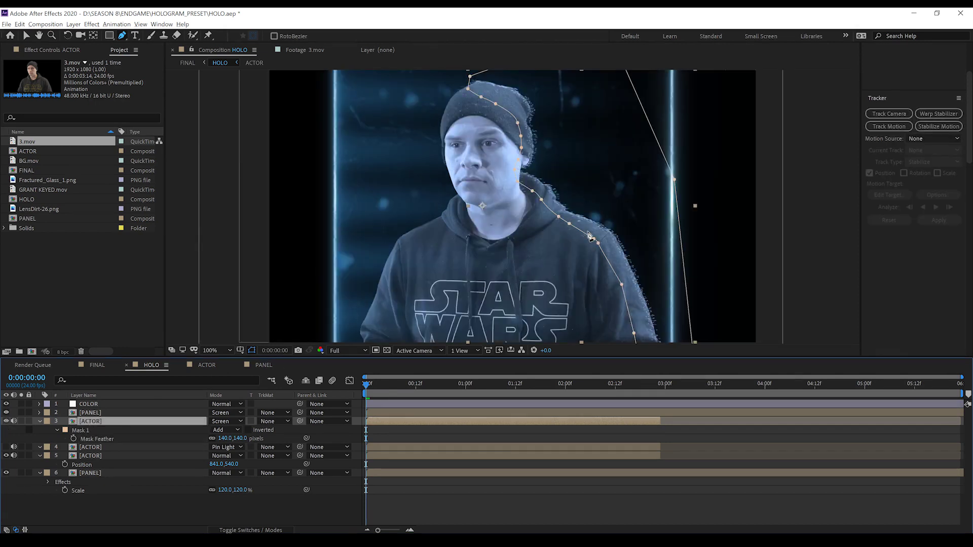
{"action": "left_click", "coordinate": [84, 431]}
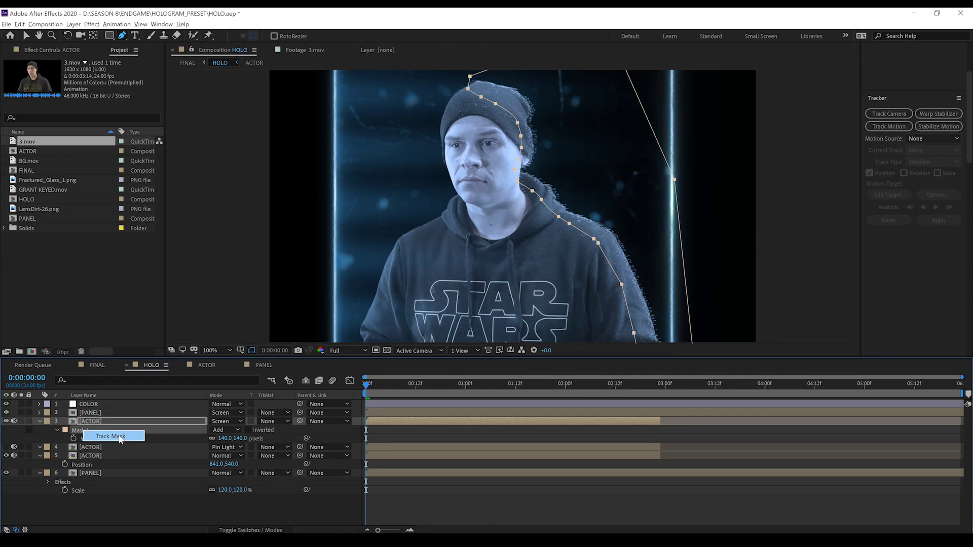
{"action": "left_click", "coordinate": [120, 437]}
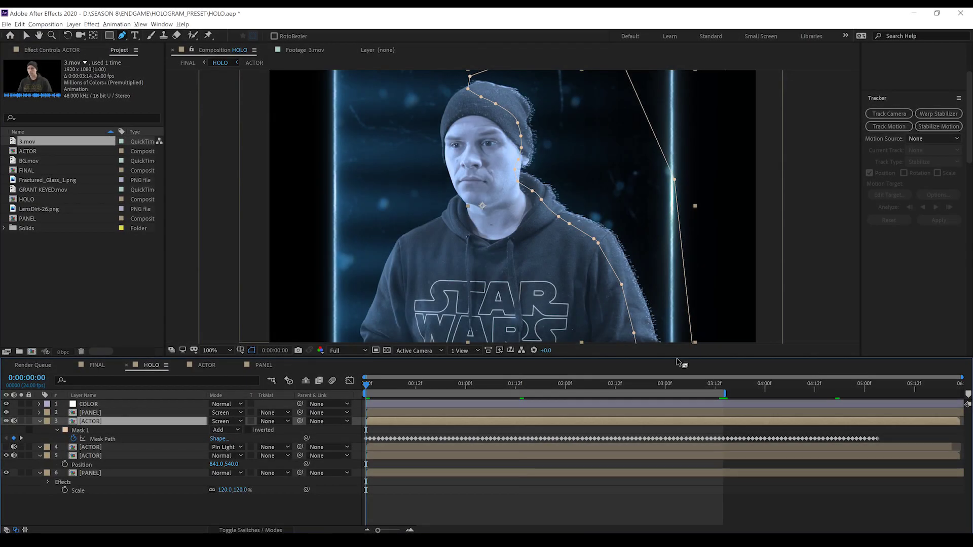
- Check the tracked mask on the Screen ACTOR layer at several points in the clip and return to the first frame
{"action": "left_click", "coordinate": [701, 384]}
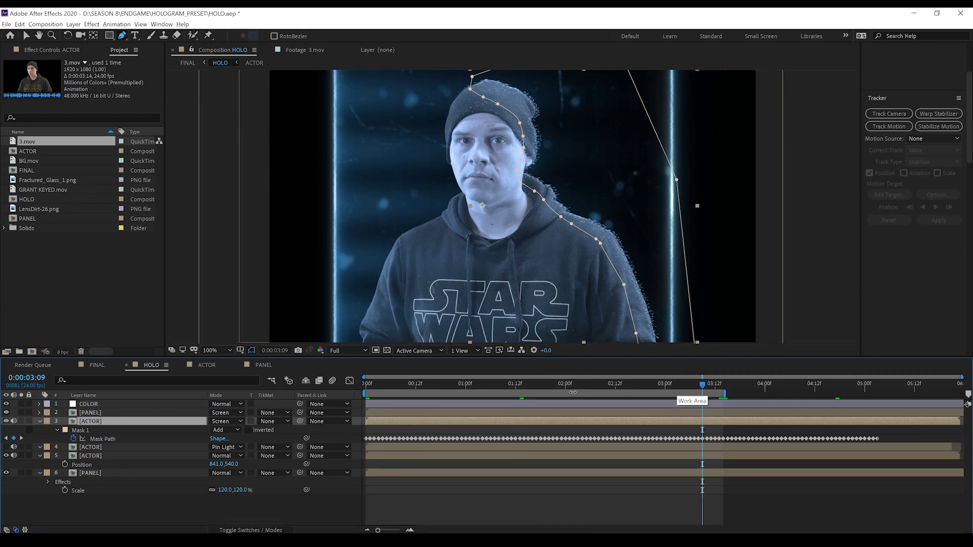
{"action": "left_click", "coordinate": [554, 385]}
{"action": "left_click", "coordinate": [366, 388]}
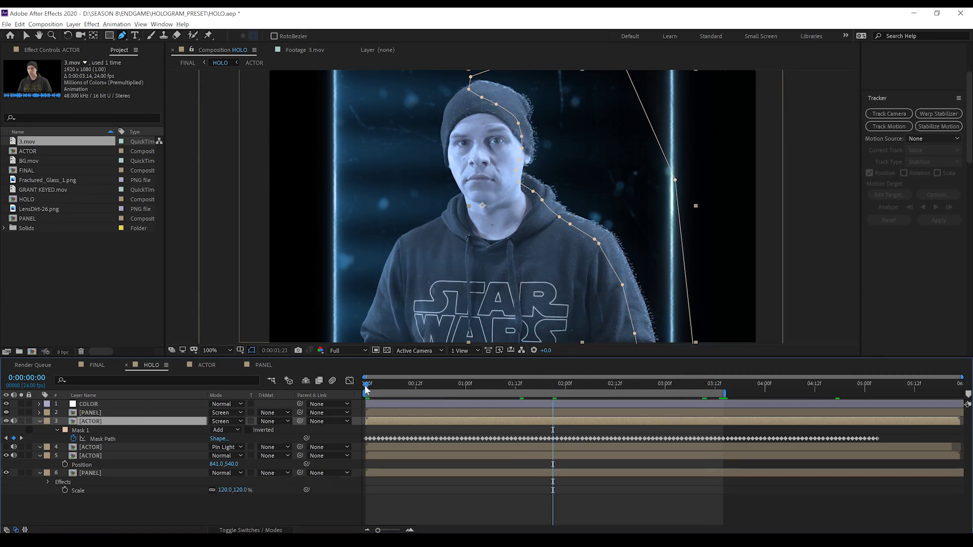
- Copy the tracked Mask 1 from the Screen ACTOR layer to the Pin Light ACTOR layer and make that layer visible
{"action": "left_click", "coordinate": [81, 430]}
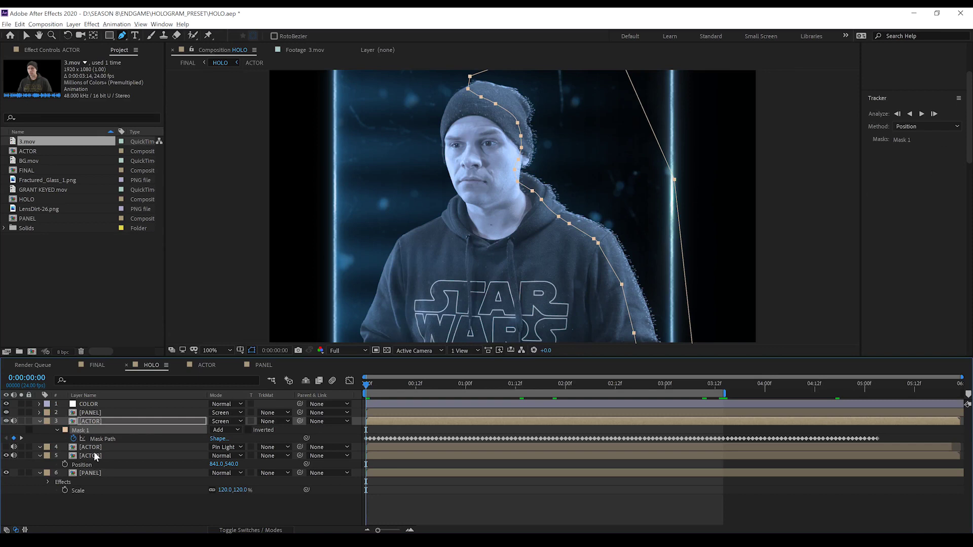
{"action": "left_click", "coordinate": [89, 447]}
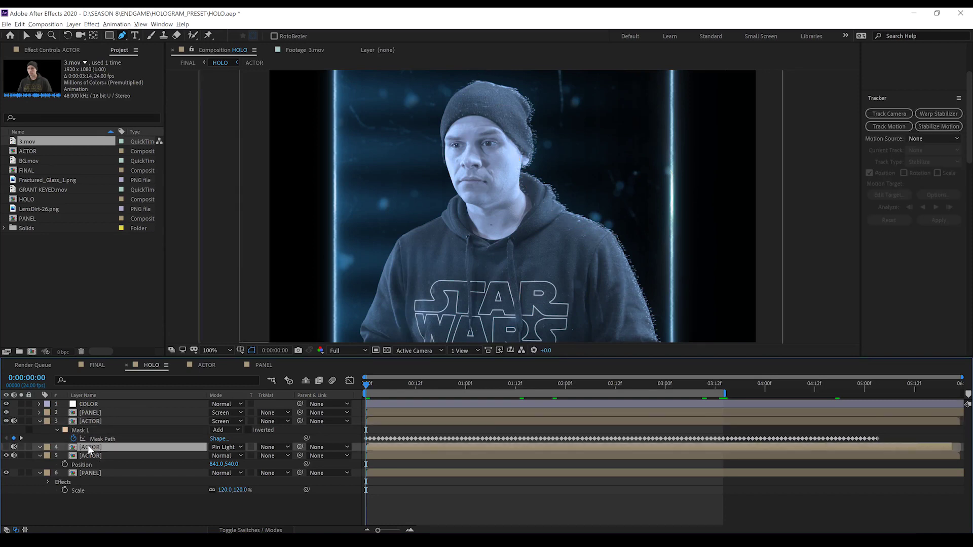
{"action": "key", "text": "ctrl+v"}
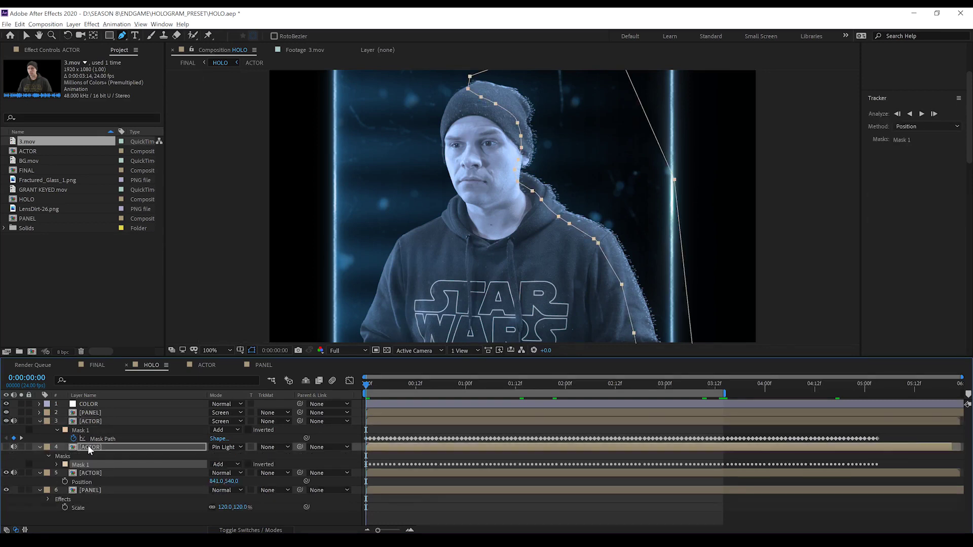
{"action": "left_click", "coordinate": [7, 448]}
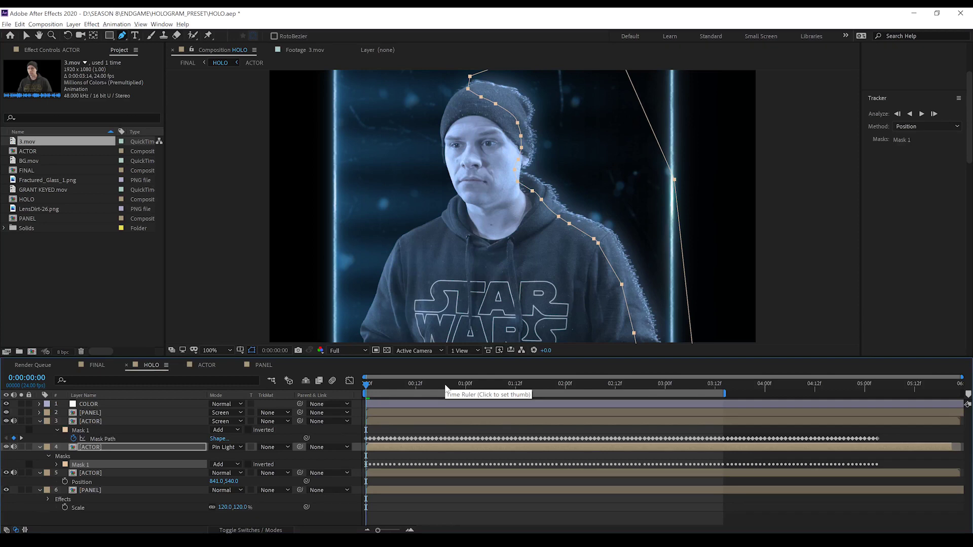
- In the FINAL composition, compare the frame with and without the BARS layer, keep it visible, and end the work area at about 1 second
{"action": "left_click", "coordinate": [96, 364]}
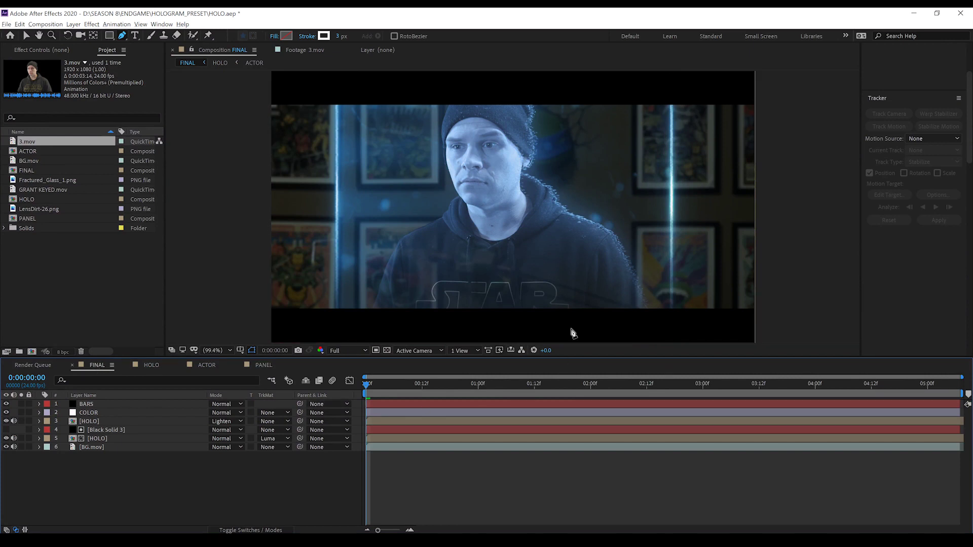
{"action": "key", "text": "v"}
{"action": "left_click", "coordinate": [7, 404]}
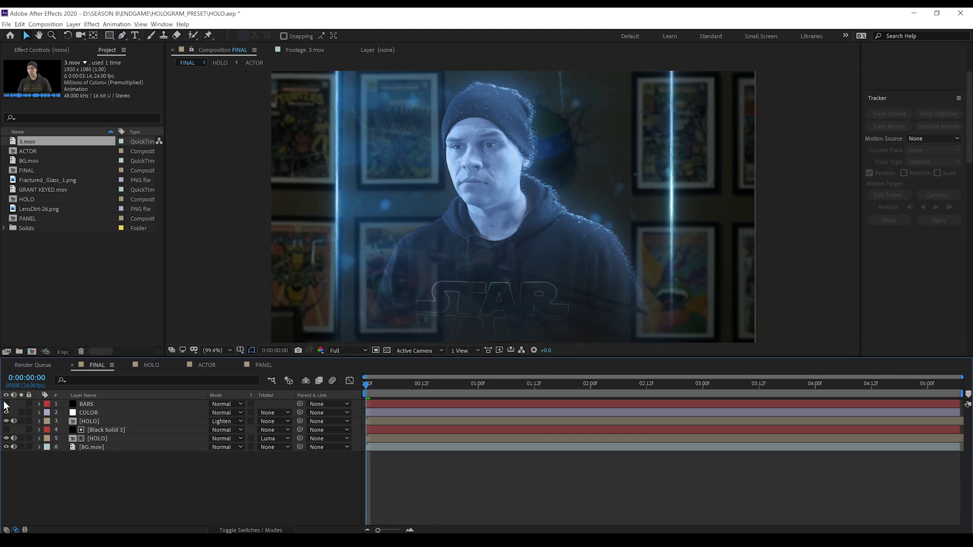
{"action": "left_click", "coordinate": [6, 403]}
{"action": "left_click", "coordinate": [6, 404]}
{"action": "left_click", "coordinate": [6, 404]}
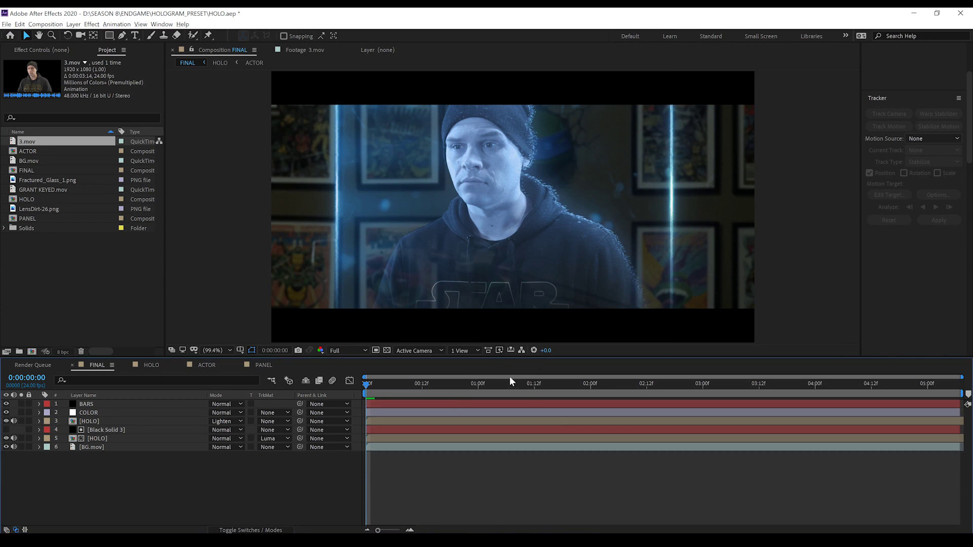
{"action": "key", "text": "n"}
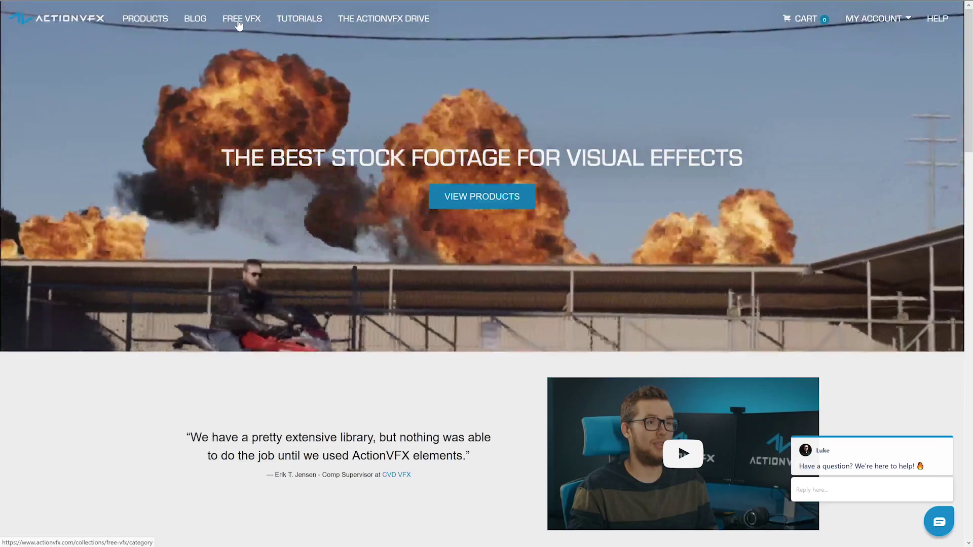
- Switch to the ActionVFX website and browse its free VFX collection for the lens dirt and fractured glass textures
{"action": "left_click", "coordinate": [239, 20]}
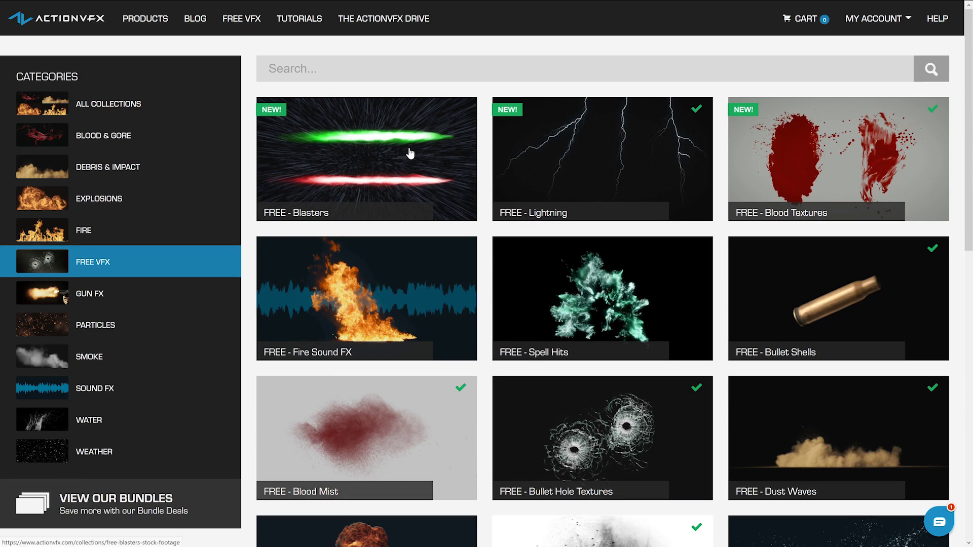
{"action": "scroll", "coordinate": [578, 246], "scroll_direction": "down", "scroll_amount": 9}
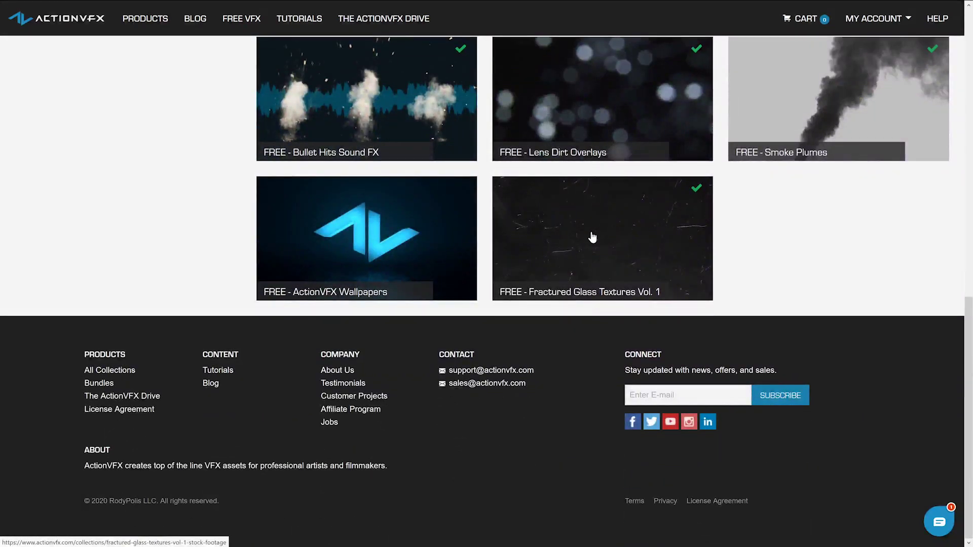
{"action": "scroll", "coordinate": [592, 237], "scroll_direction": "up", "scroll_amount": 2}
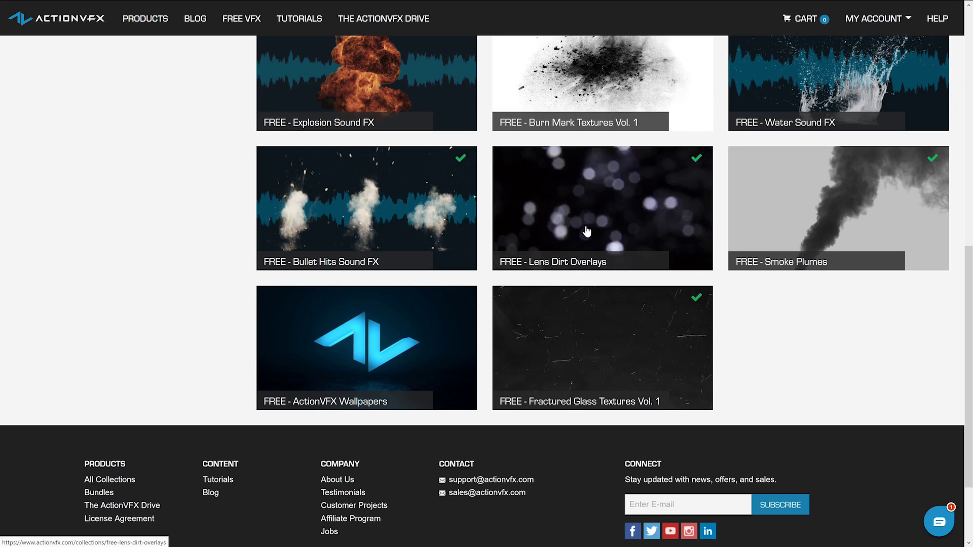
{"action": "scroll", "coordinate": [588, 232], "scroll_direction": "up", "scroll_amount": 10}
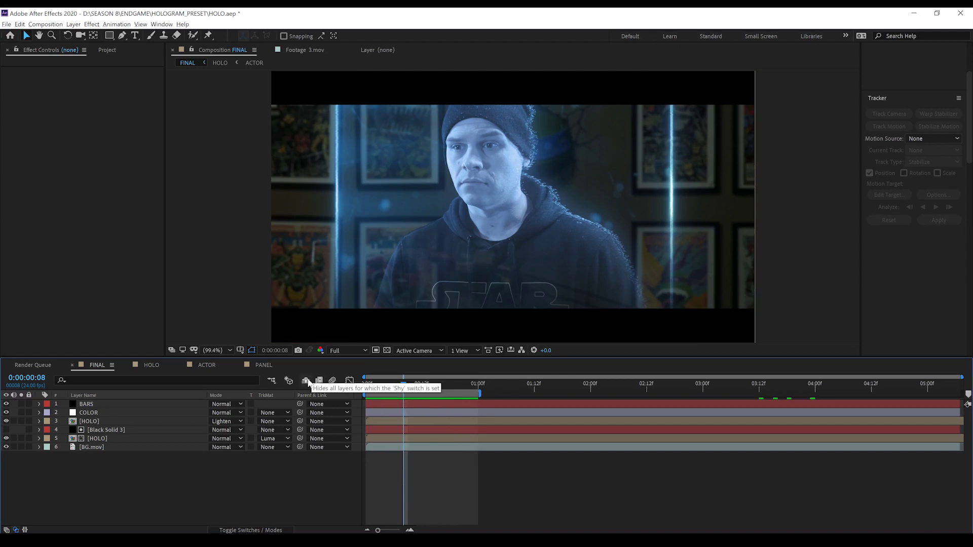
- Return to the HOLO composition in After Effects and examine the effects on the Screen ACTOR layer, starting with Exposure
{"action": "left_click", "coordinate": [153, 365]}
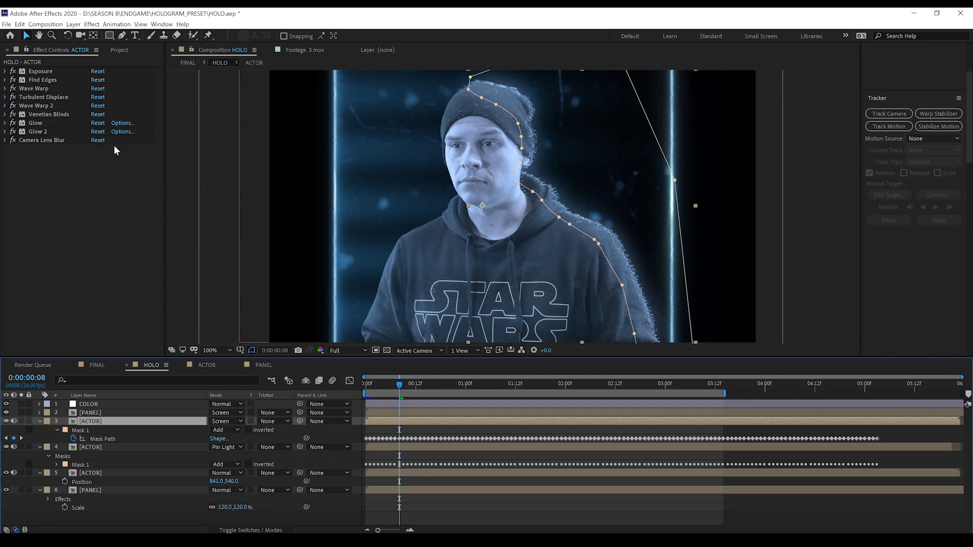
{"action": "left_click", "coordinate": [113, 145]}
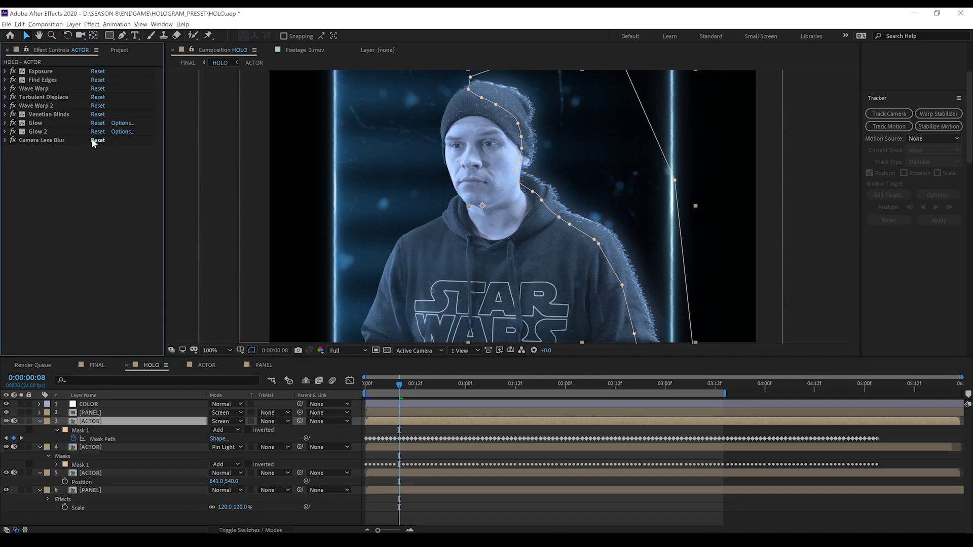
{"action": "left_click", "coordinate": [13, 72]}
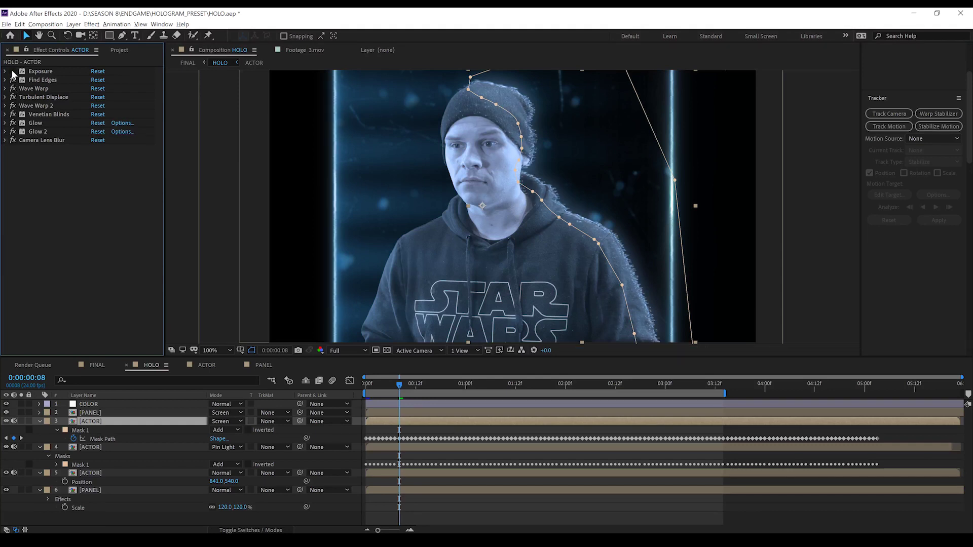